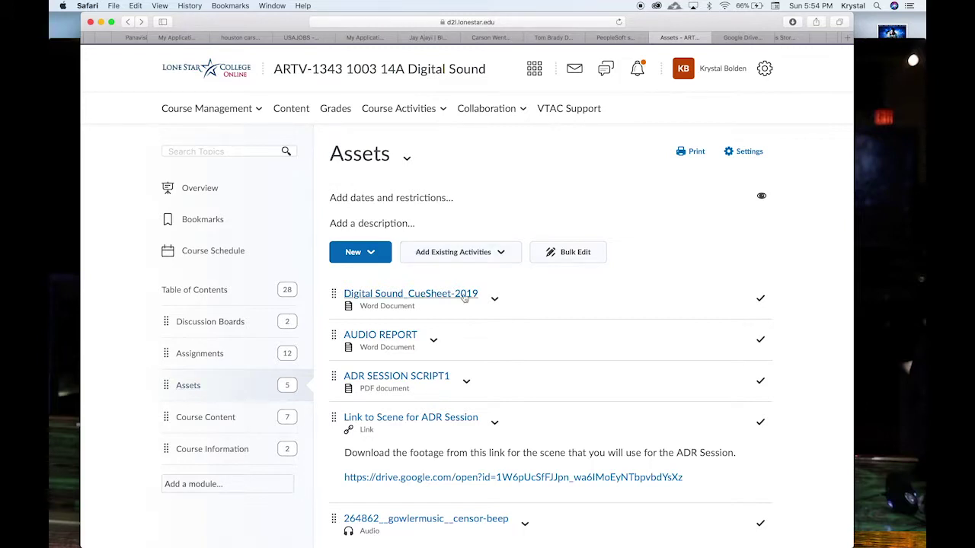
Scroll the Brightspace page down to the 'Link to Scene for ADR Session' Google Drive link.
{"action": "scroll", "coordinate": [462, 295], "scroll_direction": "down", "scroll_amount": 2}
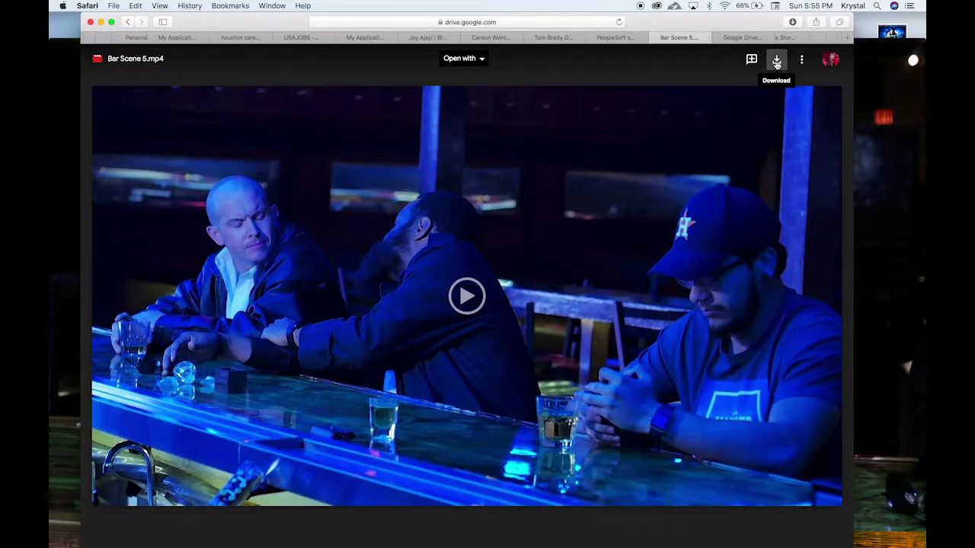
Show the downloaded Bar Scene 5.mp4 in Finder from Safari's downloads list.
{"action": "left_click", "coordinate": [793, 25]}
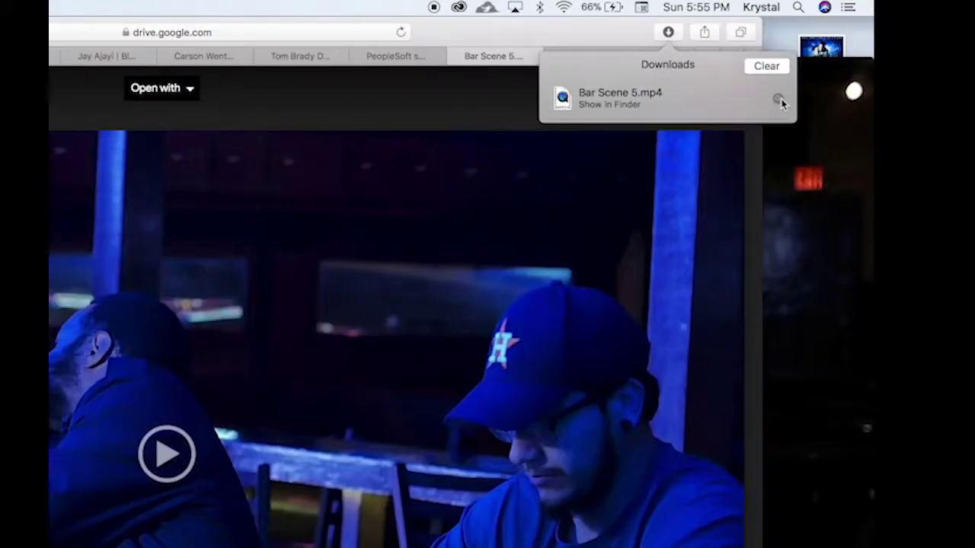
{"action": "left_click", "coordinate": [778, 99]}
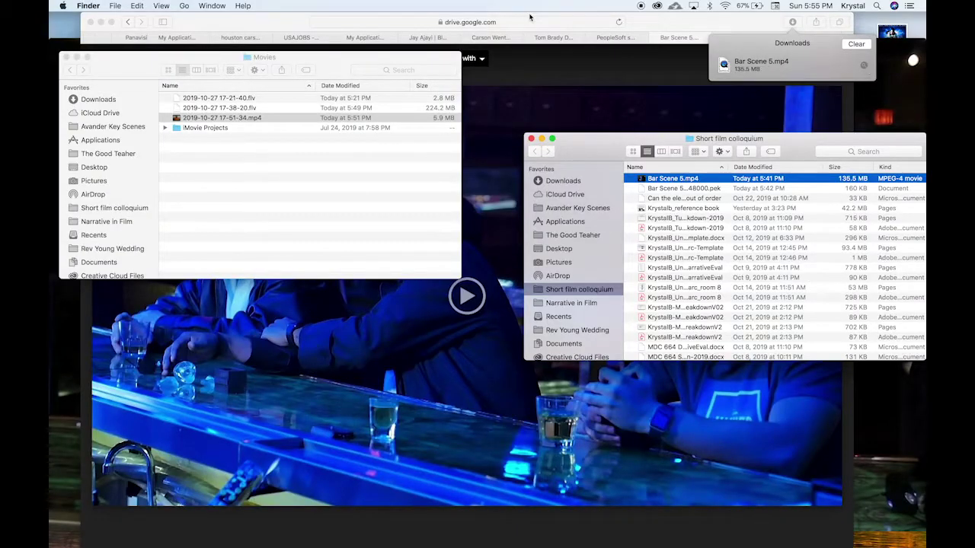
Minimize the Movies Finder window and switch to Premiere Pro from the Dock.
{"action": "left_click", "coordinate": [76, 57]}
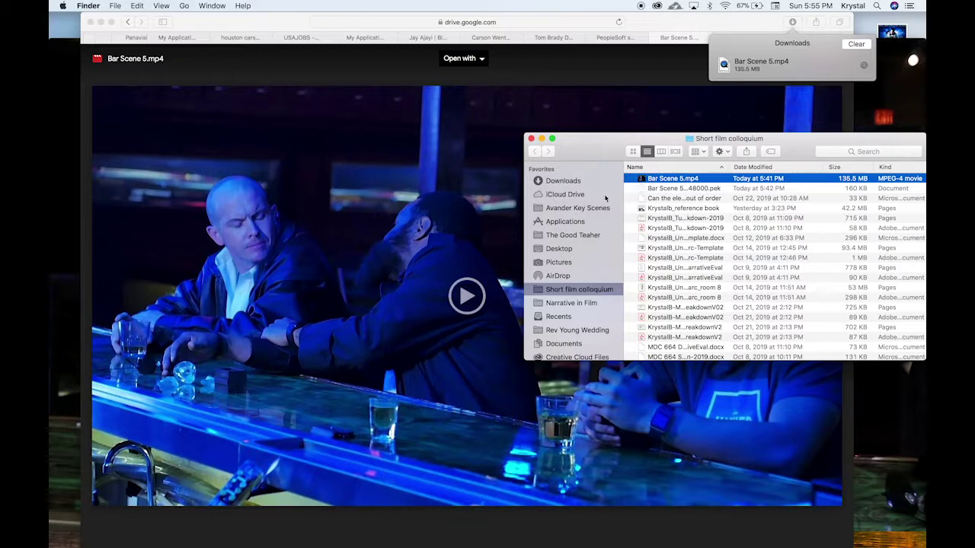
{"action": "mouse_move", "coordinate": [448, 544]}
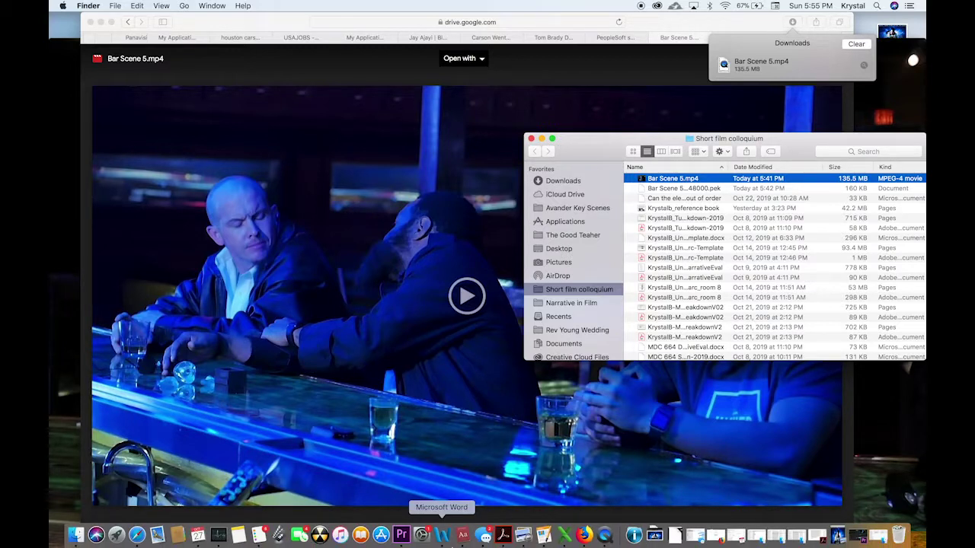
{"action": "left_click", "coordinate": [401, 536]}
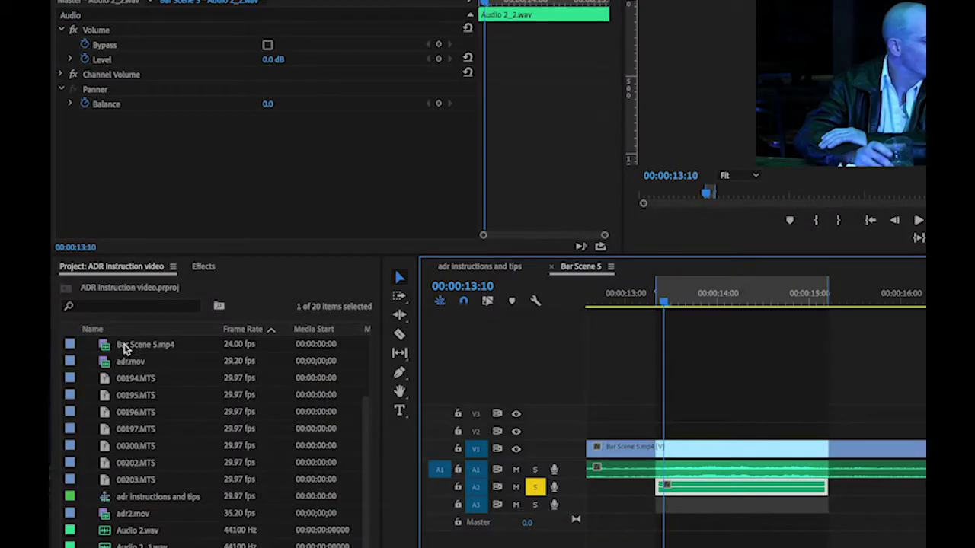
Drag Bar Scene 5.mp4 from the Short film colloquium Finder folder into the Project panel.
{"action": "left_click", "coordinate": [83, 328]}
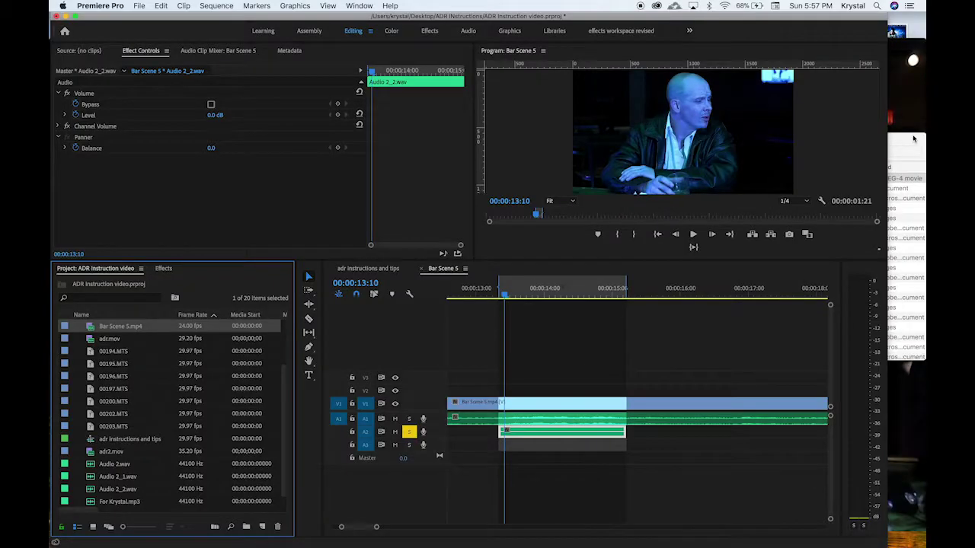
{"action": "left_click", "coordinate": [913, 139]}
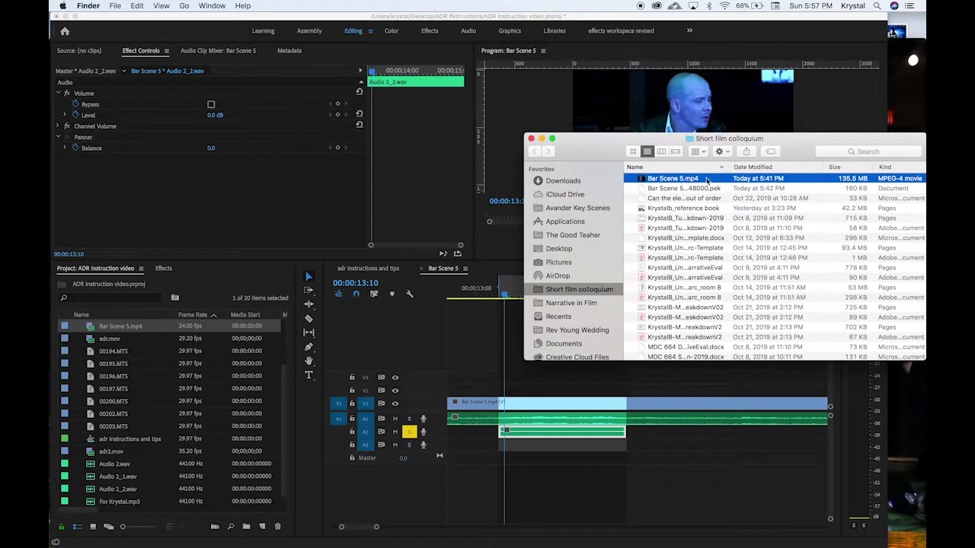
{"action": "left_click_drag", "start_coordinate": [704, 179], "coordinate": [99, 339]}
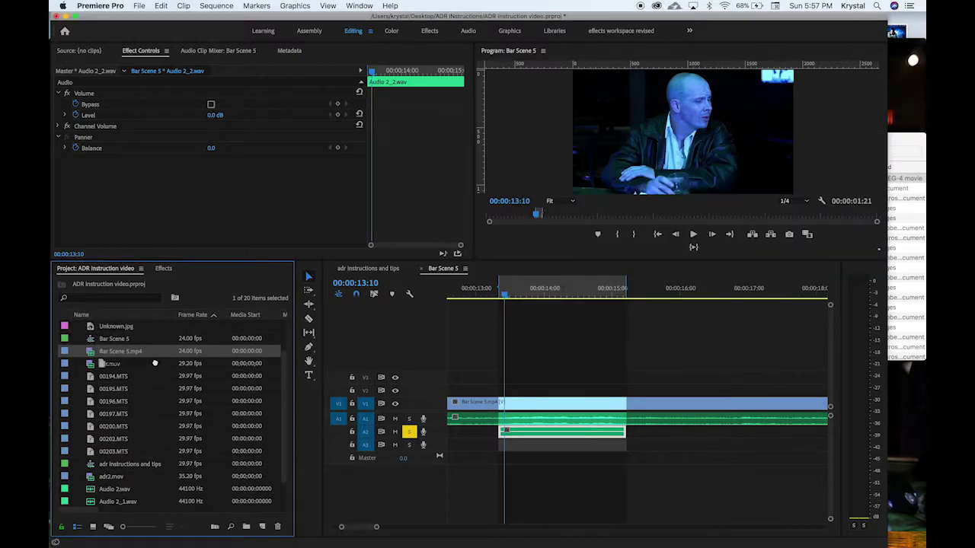
{"action": "left_click_drag", "start_coordinate": [153, 360], "coordinate": [148, 353]}
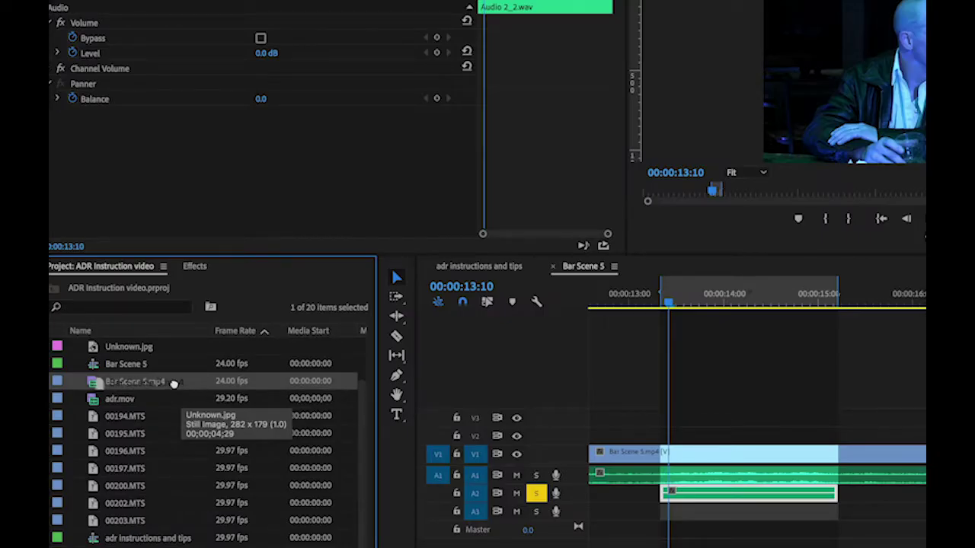
{"action": "left_click_drag", "start_coordinate": [173, 384], "coordinate": [175, 387]}
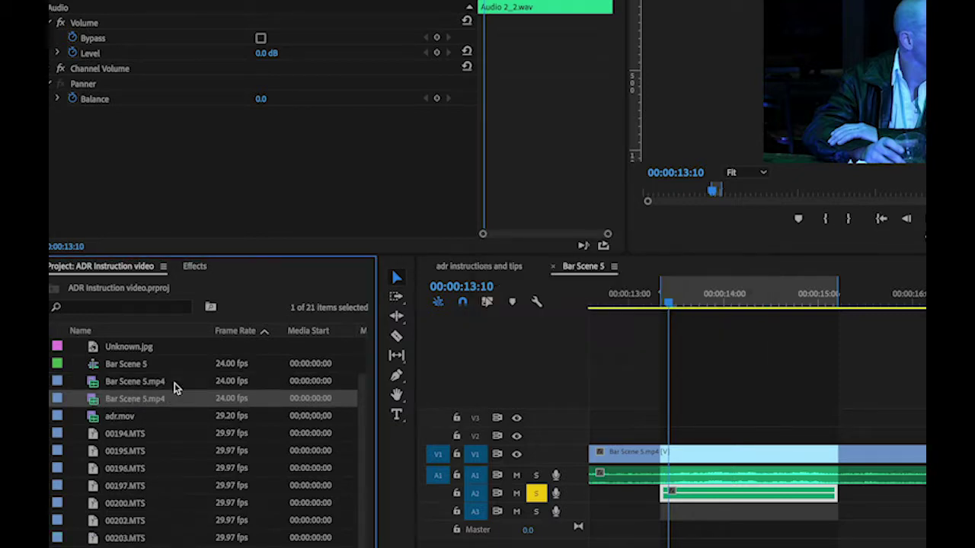
Delete the duplicate Bar Scene 5.mp4 clip, then cancel the Import dialog without adding files.
{"action": "key", "text": "Delete"}
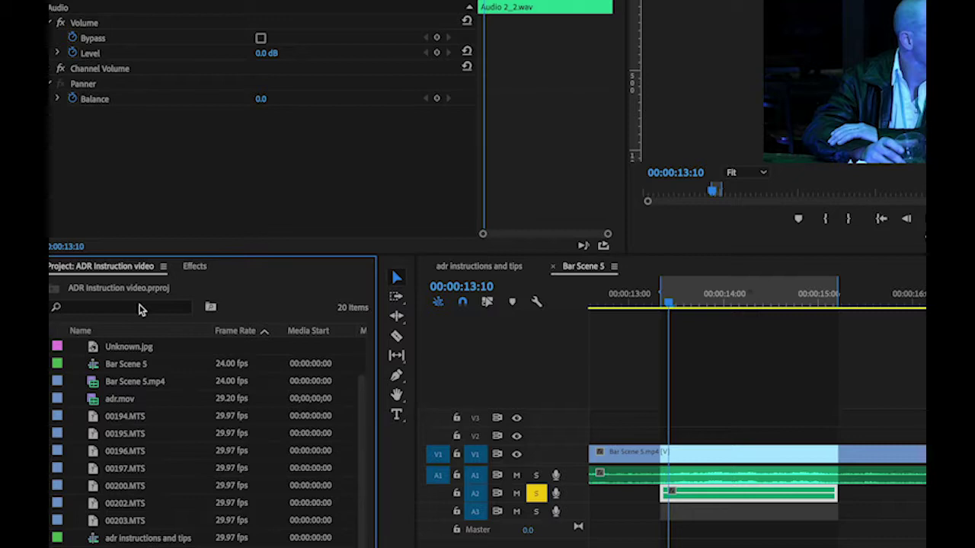
{"action": "key", "text": "super+i"}
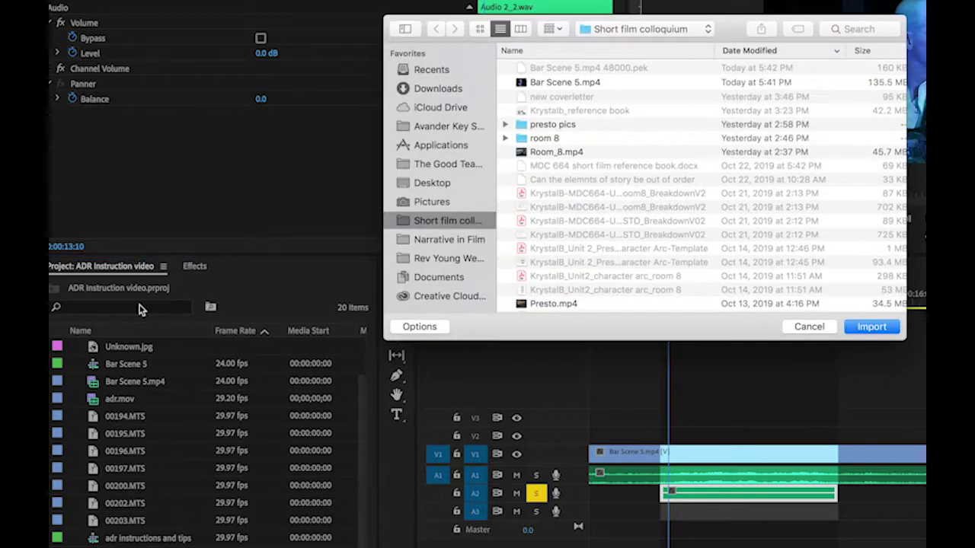
{"action": "left_click", "coordinate": [565, 83]}
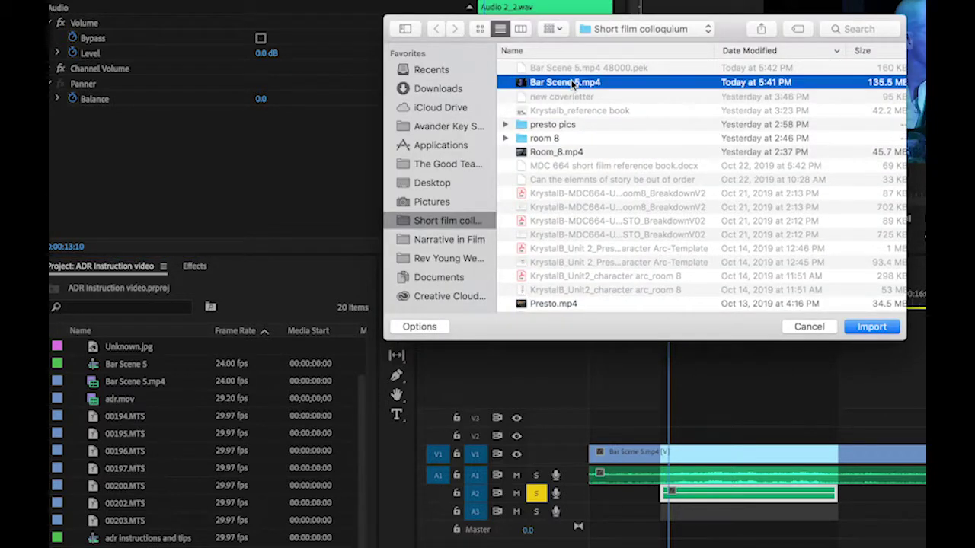
{"action": "left_click", "coordinate": [809, 325]}
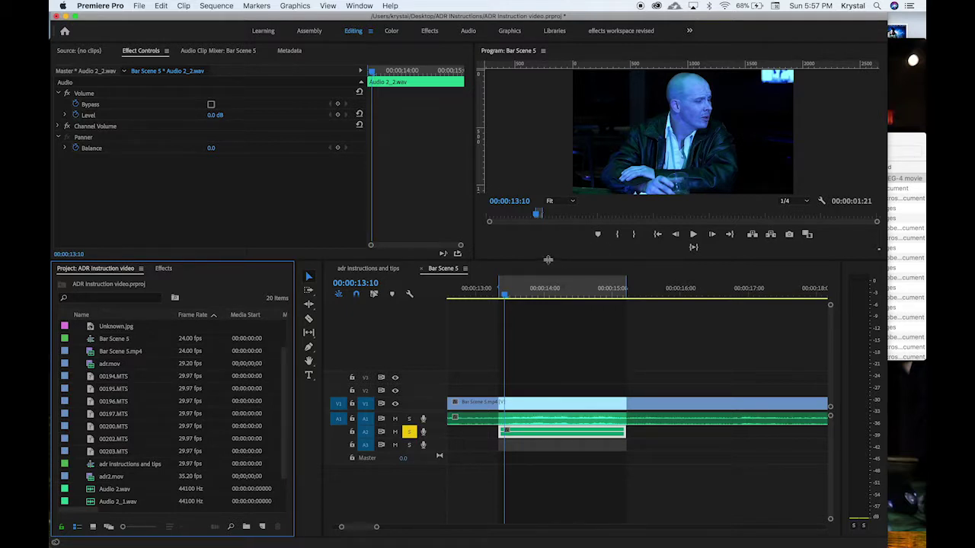
Raise the monitor divider to enlarge the project and timeline, and select Bar Scene 5.mp4.
{"action": "left_click_drag", "start_coordinate": [548, 261], "coordinate": [547, 248]}
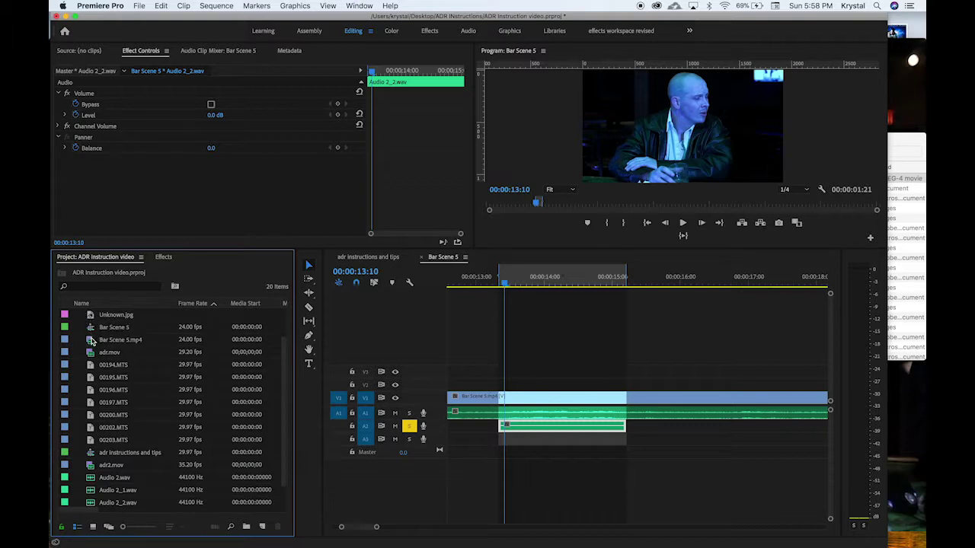
{"action": "left_click", "coordinate": [91, 340]}
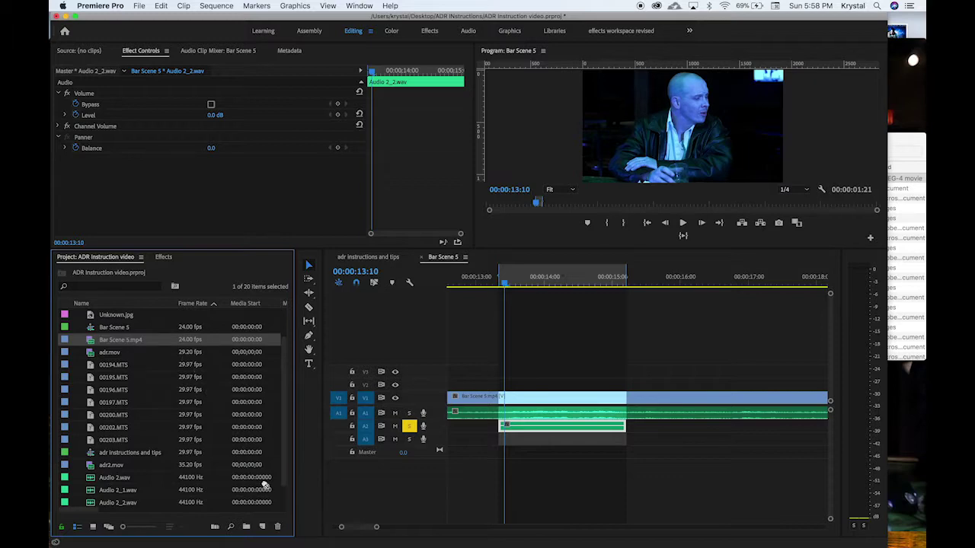
Delete the Audio 2_2.wav clip from track A2 of the Bar Scene 5 timeline.
{"action": "scroll", "coordinate": [264, 484], "scroll_direction": "down", "scroll_amount": 2}
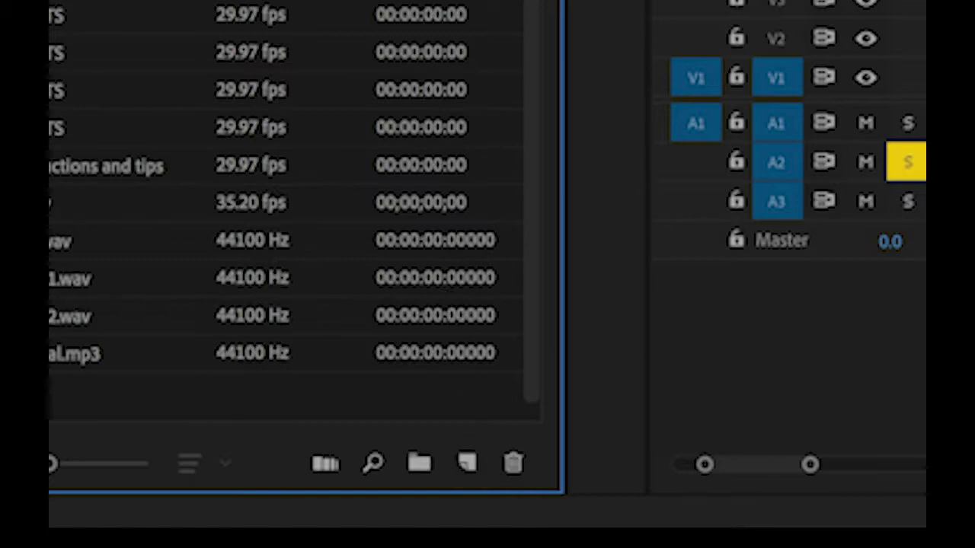
{"action": "scroll", "coordinate": [285, 202], "scroll_direction": "up", "scroll_amount": 2}
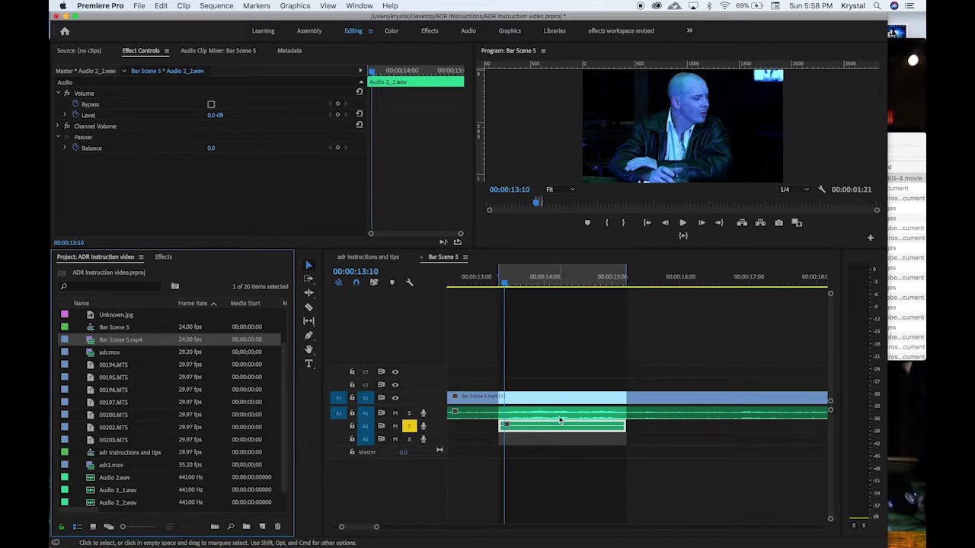
{"action": "left_click", "coordinate": [527, 430]}
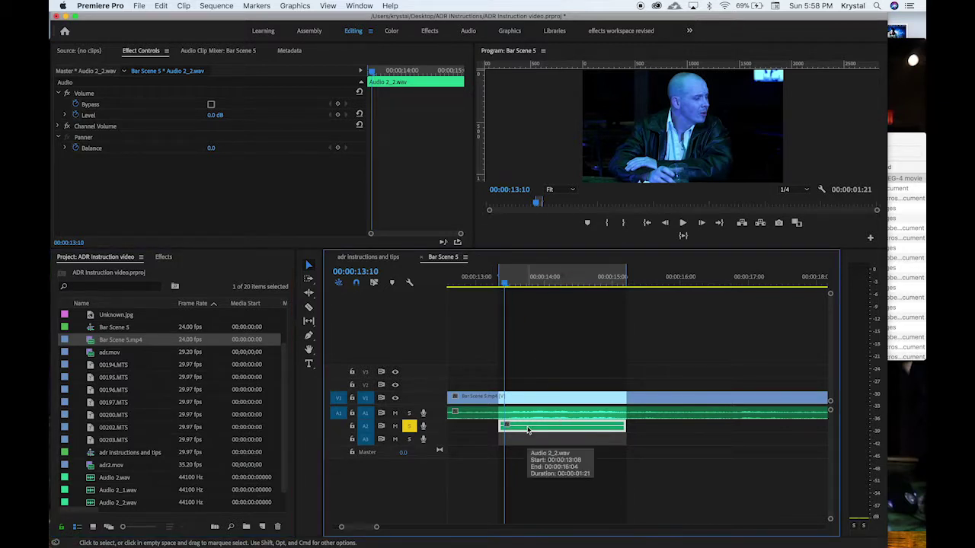
{"action": "key", "text": "Delete"}
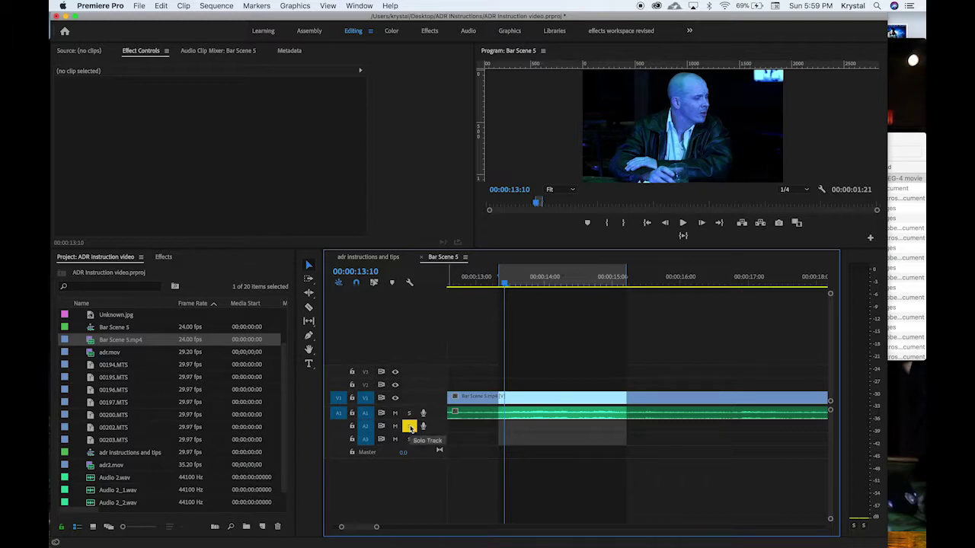
Switch off the yellow Solo button on the A2 track header.
{"action": "left_click", "coordinate": [410, 427]}
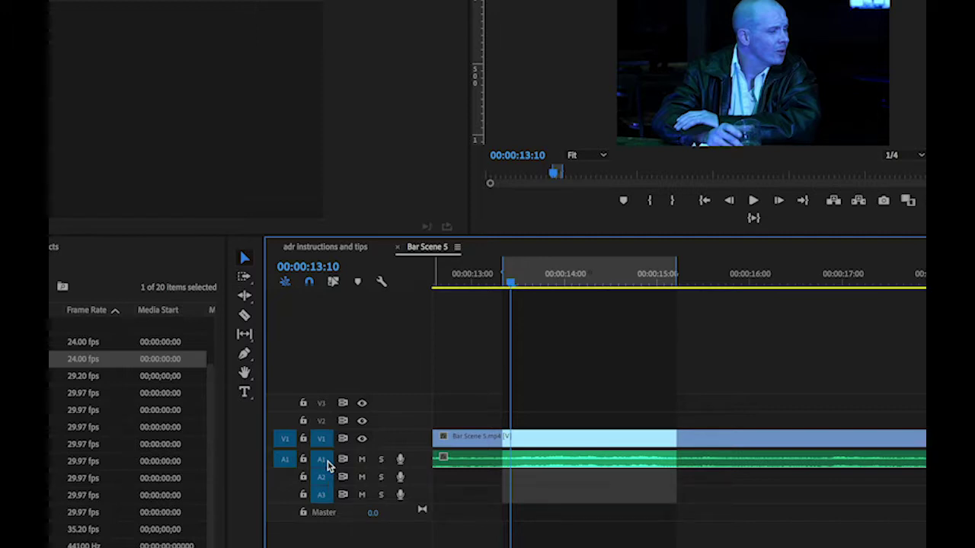
Play the marked Bar Scene 5 range from its In point, stopping at 00:00:15:04.
{"action": "key", "text": "space"}
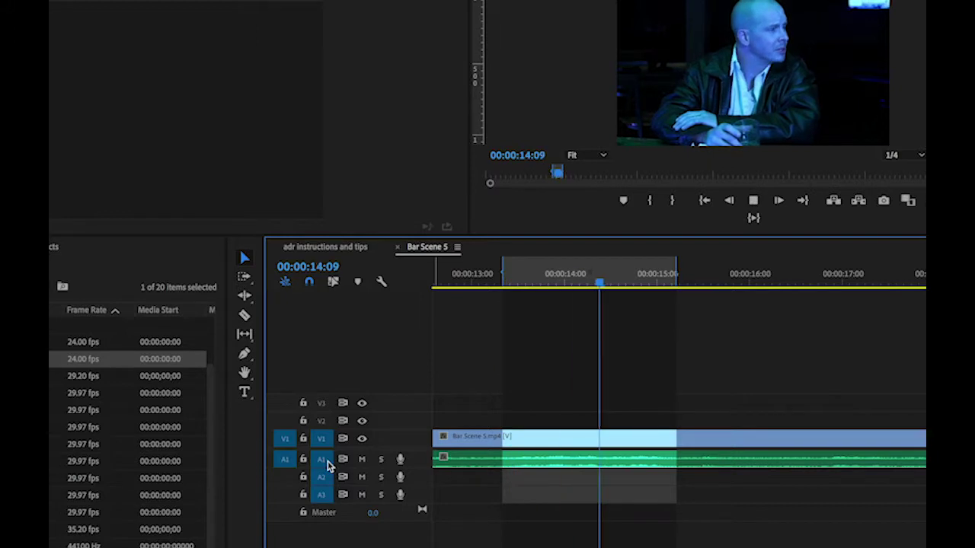
{"action": "key", "text": "space"}
{"action": "key", "text": "d"}
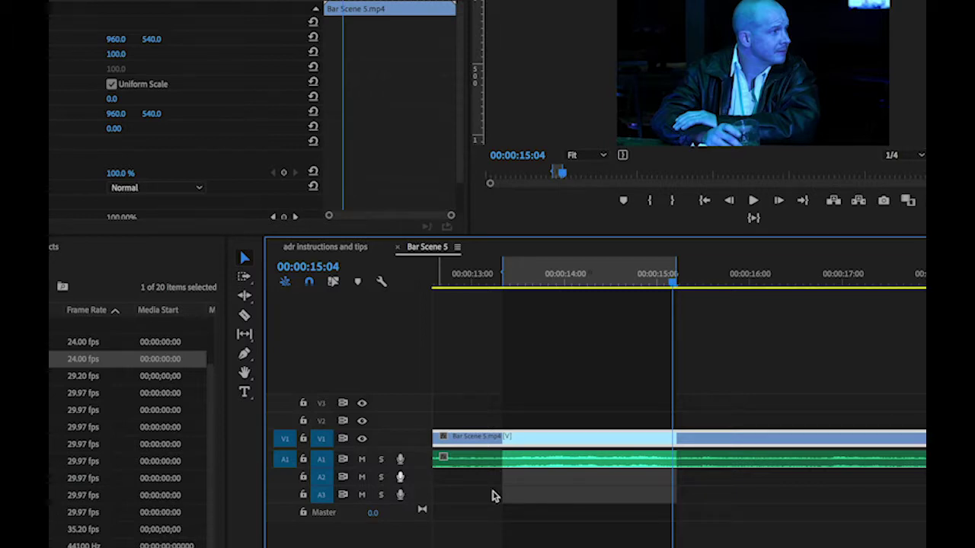
Replay the range from the In point and set a new Out point at 00:00:14:07.
{"action": "left_click_drag", "start_coordinate": [670, 281], "coordinate": [507, 278]}
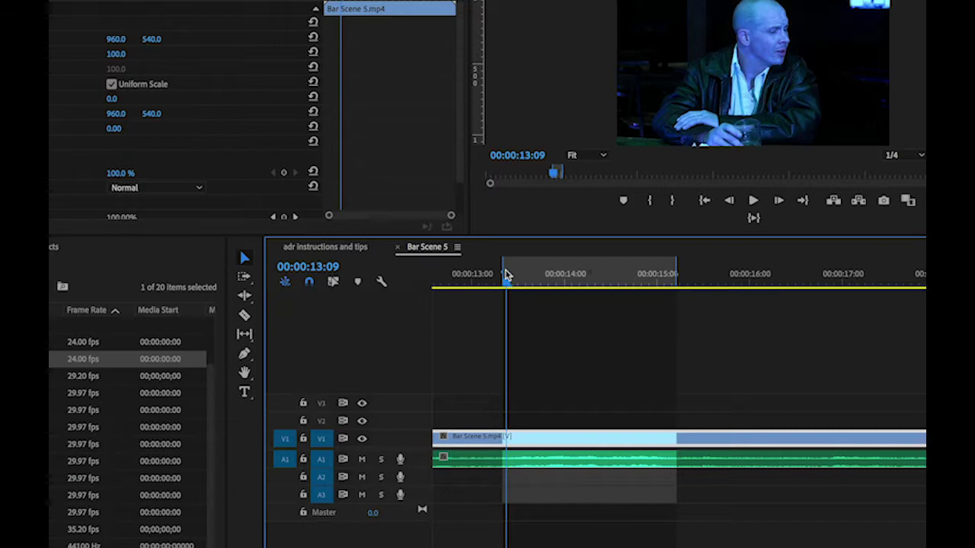
{"action": "key", "text": "XF86AudioRaiseVolume"}
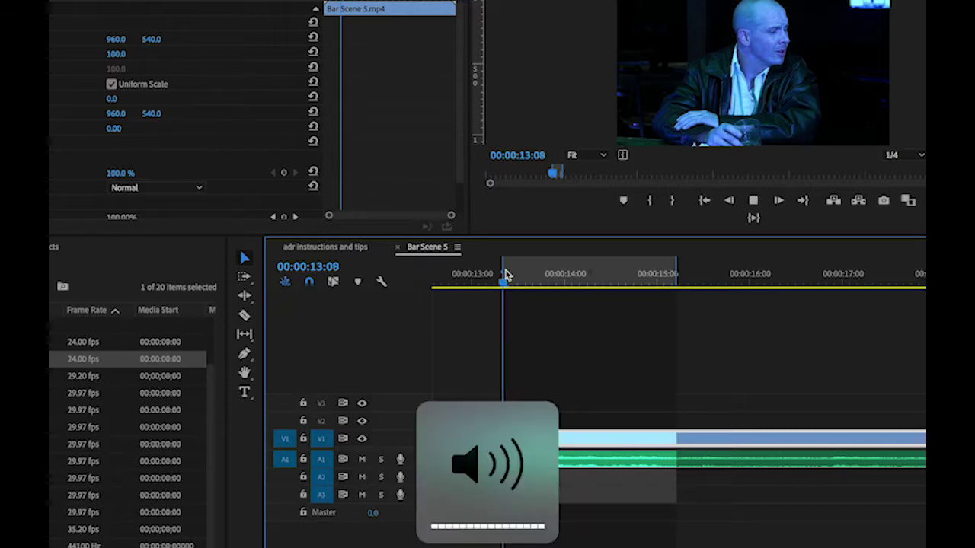
{"action": "key", "text": "space"}
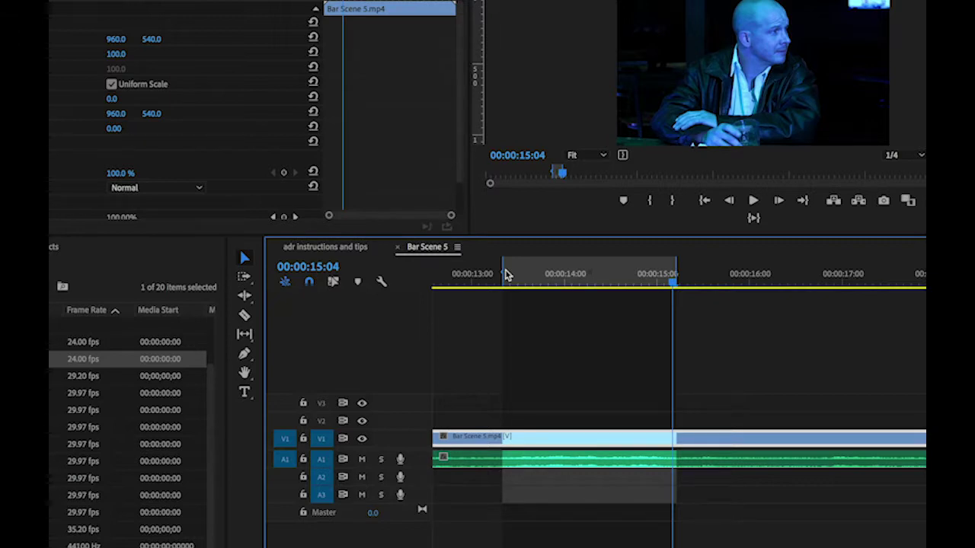
{"action": "key", "text": "ctrl+shift+space"}
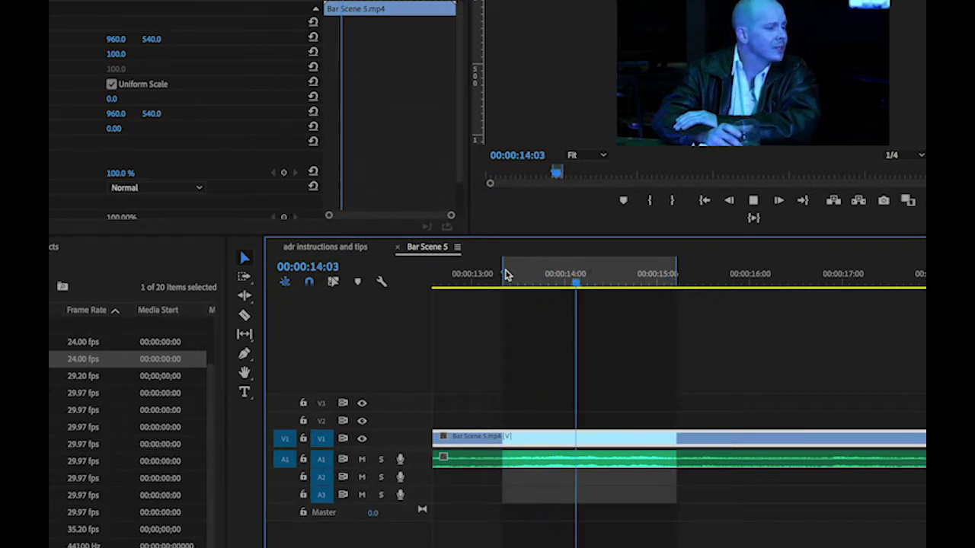
{"action": "key", "text": "space"}
{"action": "key", "text": "o"}
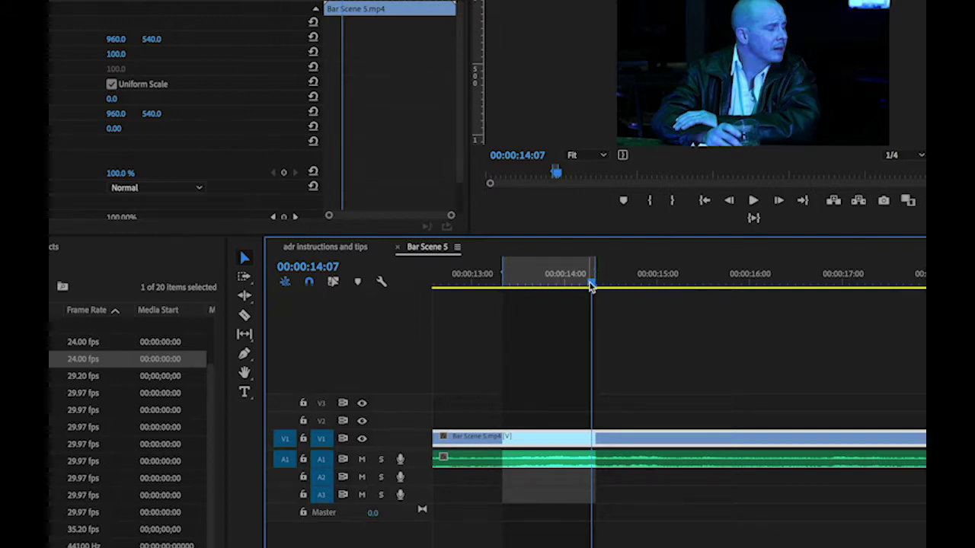
Rehearse the marked range from the 00:00:13:10 In point, then record a voice-over take onto A2.
{"action": "left_click_drag", "start_coordinate": [594, 284], "coordinate": [503, 285]}
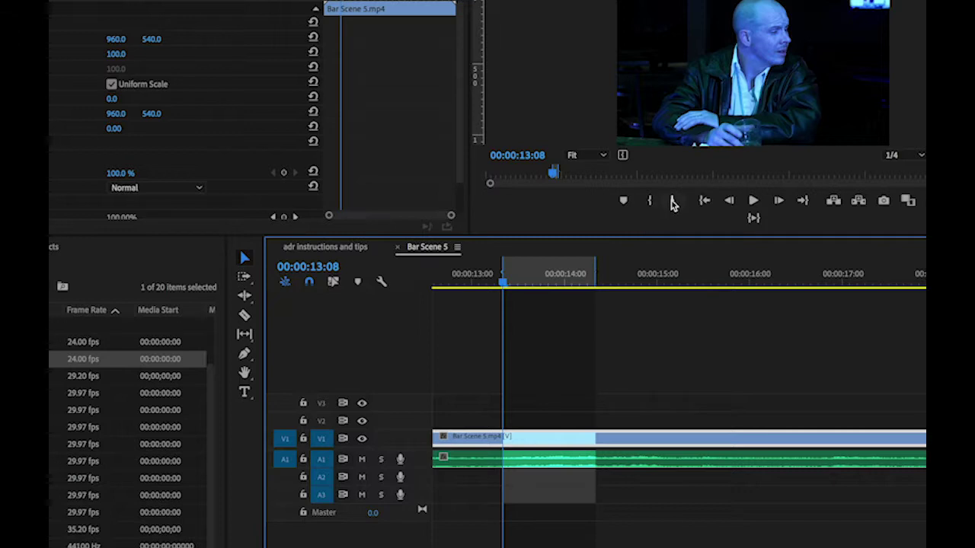
{"action": "key", "text": "space"}
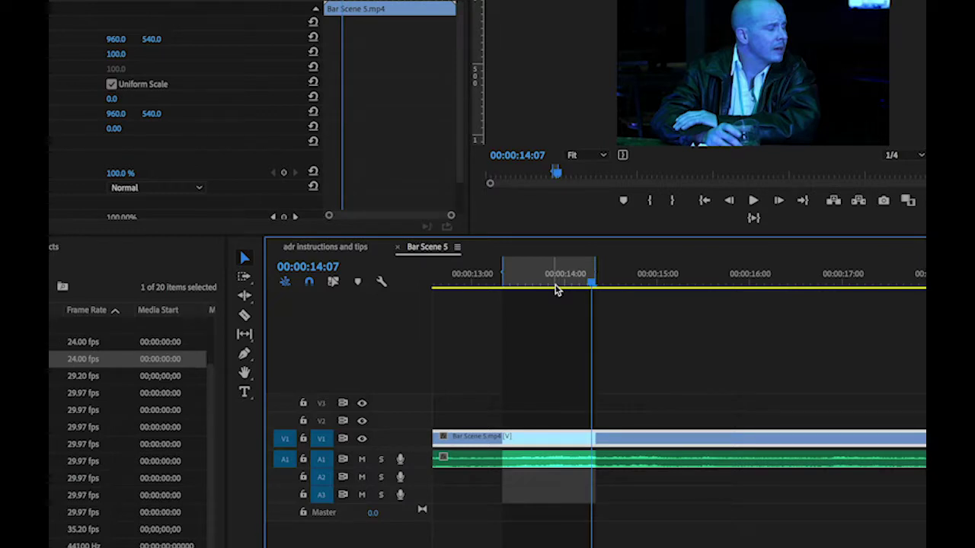
{"action": "left_click", "coordinate": [401, 480]}
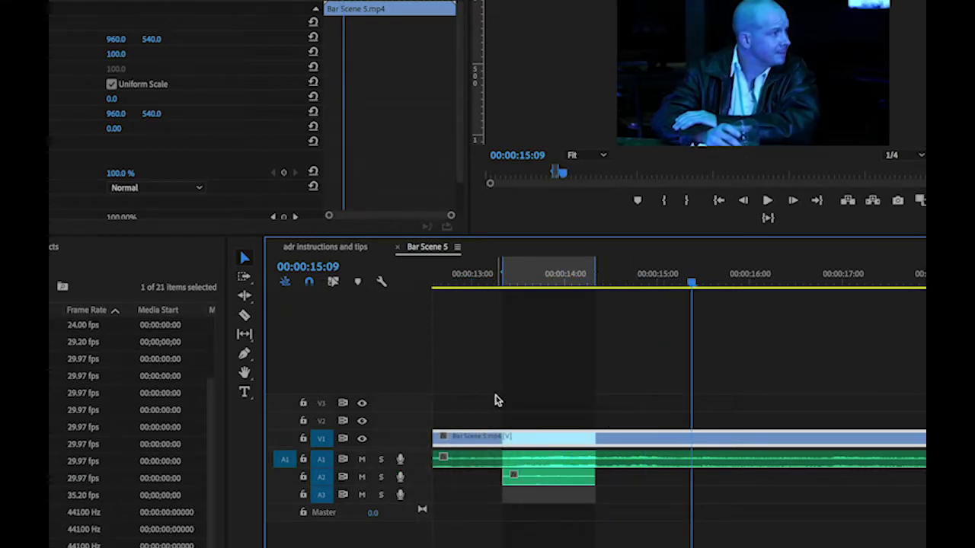
Solo track A2 and play the new take from 00:00:13:08 with system volume raised.
{"action": "left_click", "coordinate": [382, 477]}
{"action": "left_click_drag", "start_coordinate": [512, 282], "coordinate": [501, 283]}
{"action": "key", "text": "space"}
{"action": "key", "text": "space"}
{"action": "key", "text": "XF86AudioRaiseVolume"}
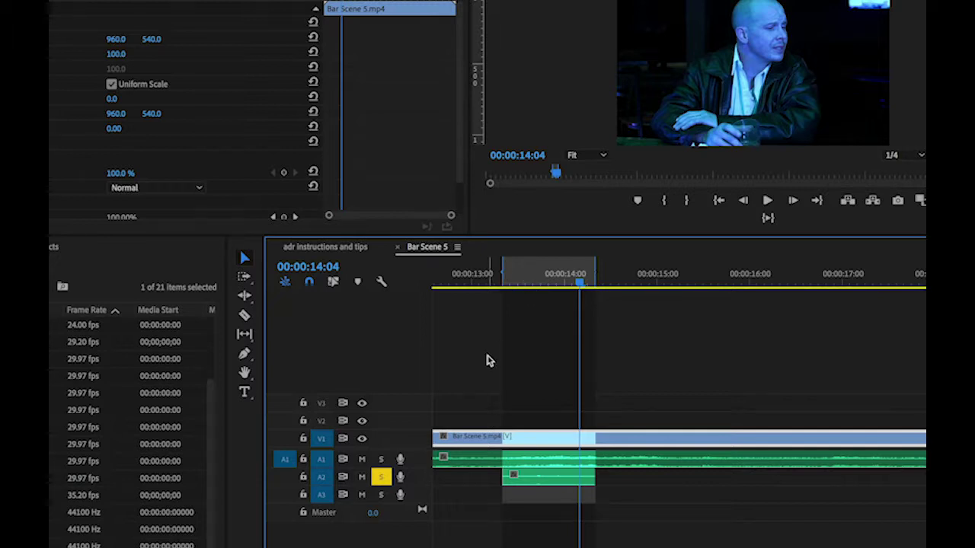
Replay the soloed take from about 00:00:13:08, stopping once at 00:00:14:16, with volume raised.
{"action": "left_click", "coordinate": [510, 279]}
{"action": "left_click_drag", "start_coordinate": [510, 279], "coordinate": [500, 280]}
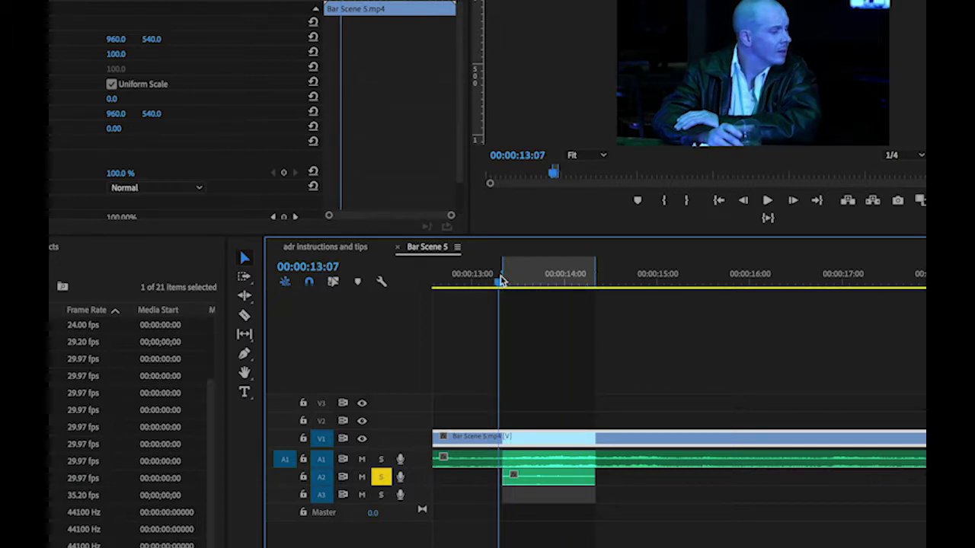
{"action": "key", "text": "XF86AudioRaiseVolume"}
{"action": "left_click", "coordinate": [767, 202]}
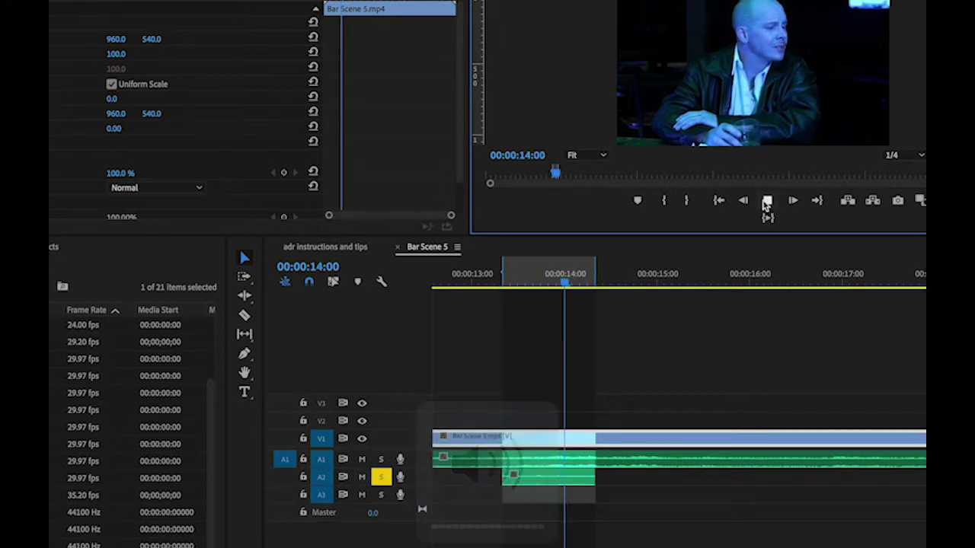
{"action": "left_click", "coordinate": [767, 202]}
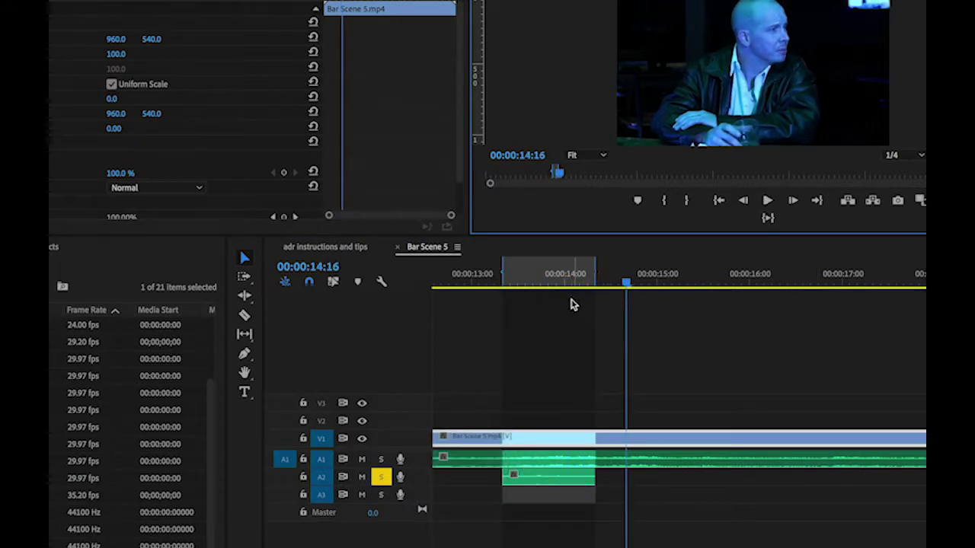
{"action": "left_click_drag", "start_coordinate": [539, 280], "coordinate": [502, 282]}
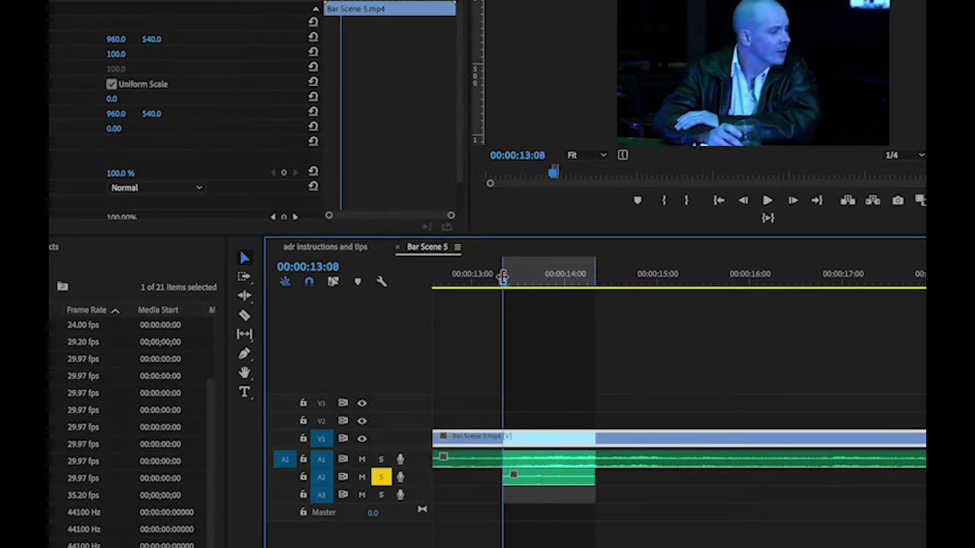
{"action": "key", "text": "space"}
{"action": "key", "text": "space"}
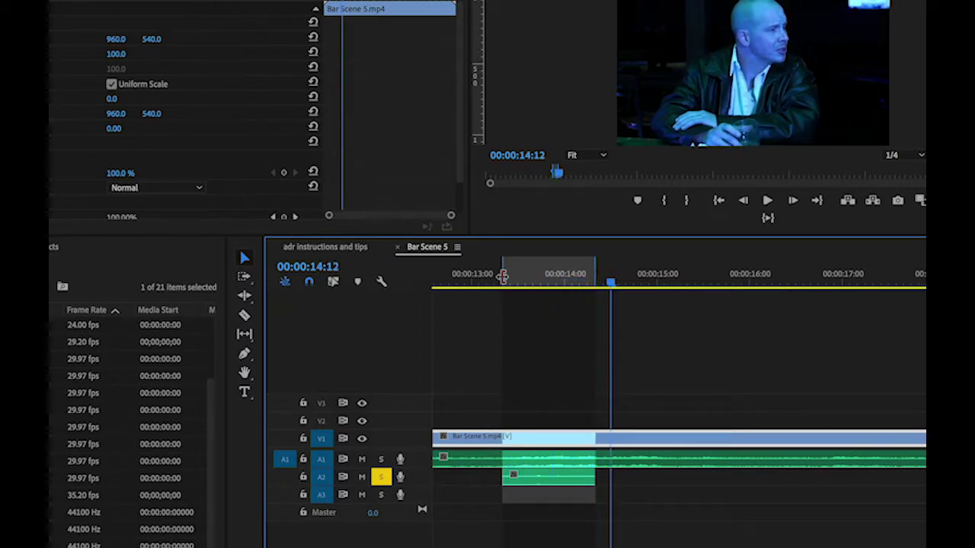
Take A2 out of solo, return the playhead to 00:00:13:09 and mute A2.
{"action": "left_click", "coordinate": [381, 478]}
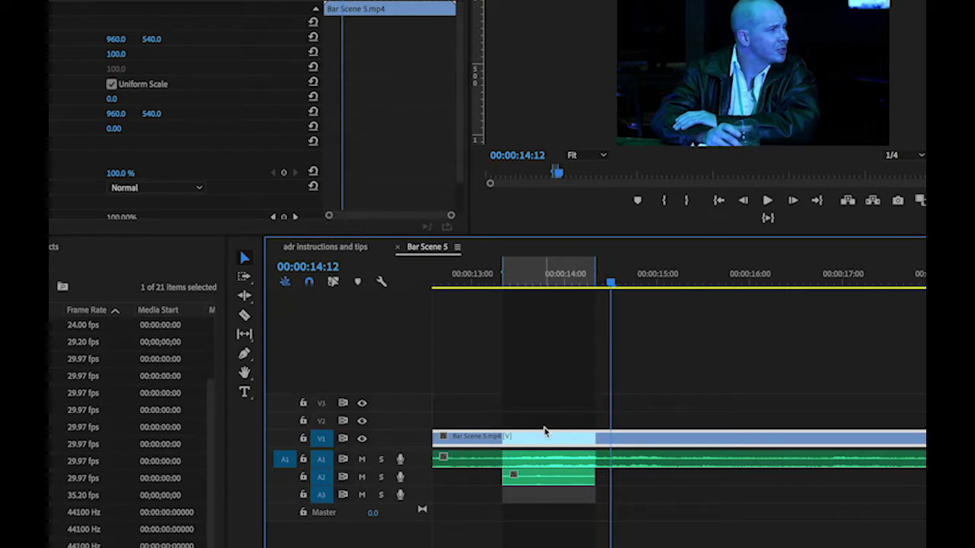
{"action": "left_click_drag", "start_coordinate": [560, 273], "coordinate": [504, 271]}
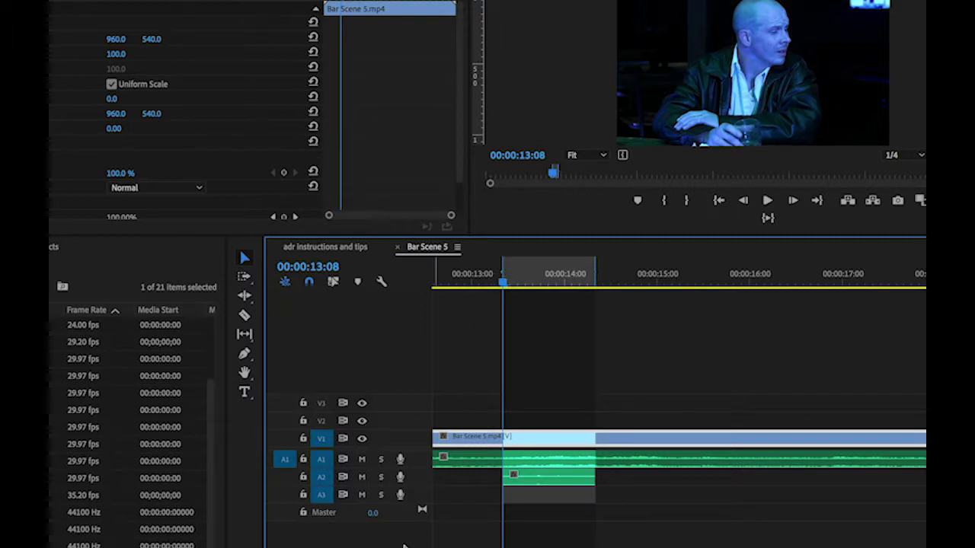
{"action": "left_click", "coordinate": [362, 477]}
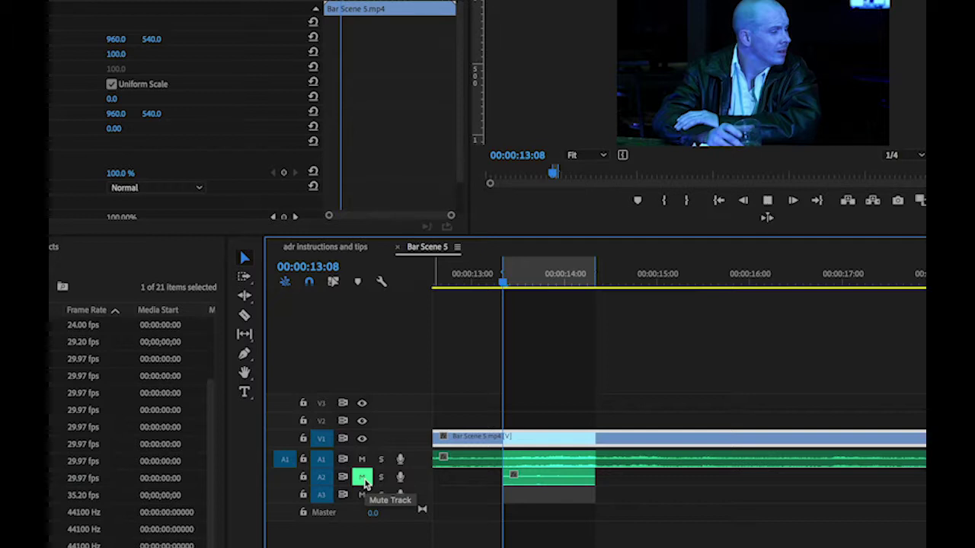
Loop and stop the marked range, then dismiss the error from an A2 recording attempt.
{"action": "key", "text": "space"}
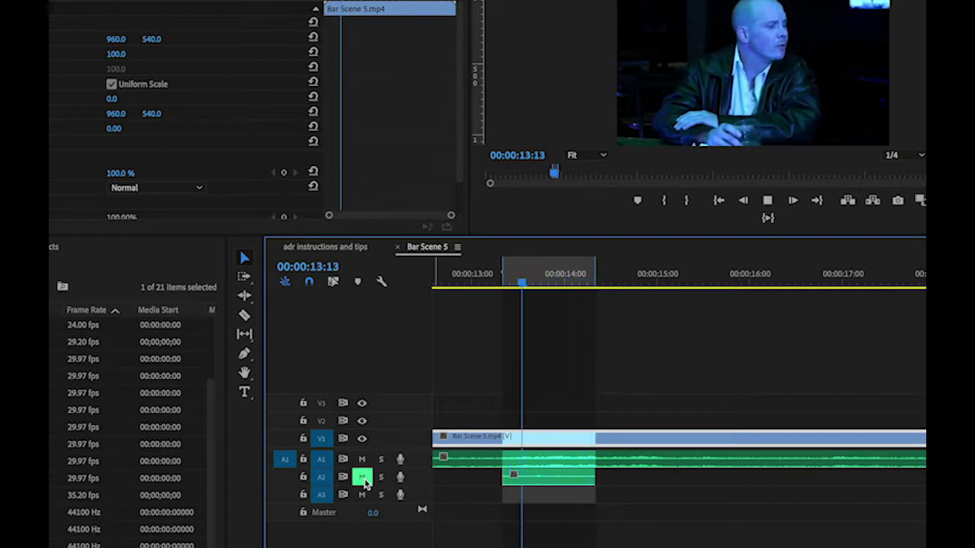
{"action": "key", "text": "space"}
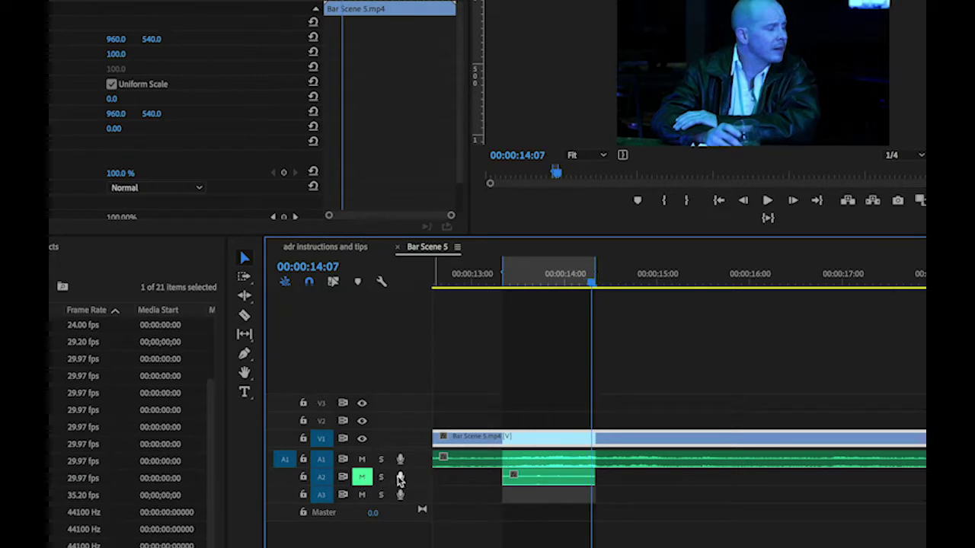
{"action": "left_click", "coordinate": [399, 478]}
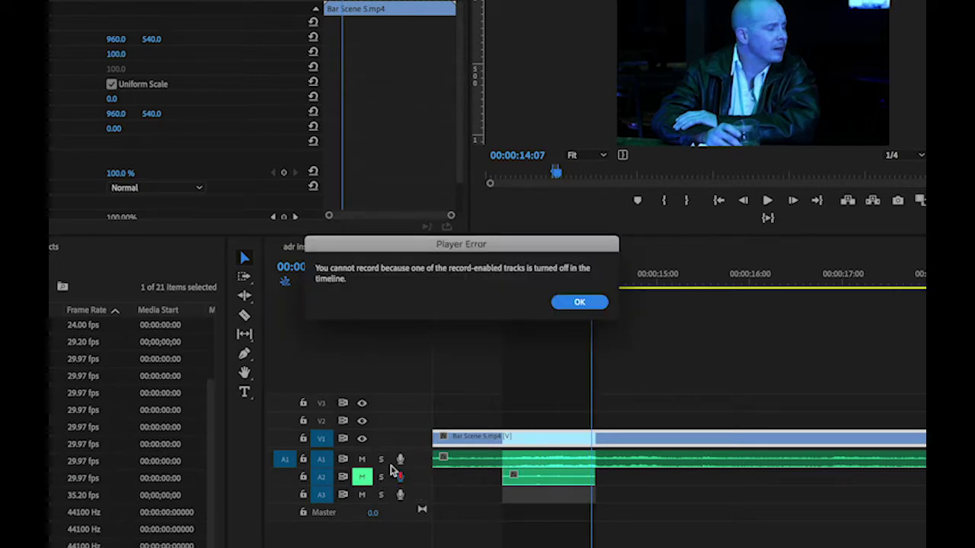
{"action": "left_click", "coordinate": [580, 303]}
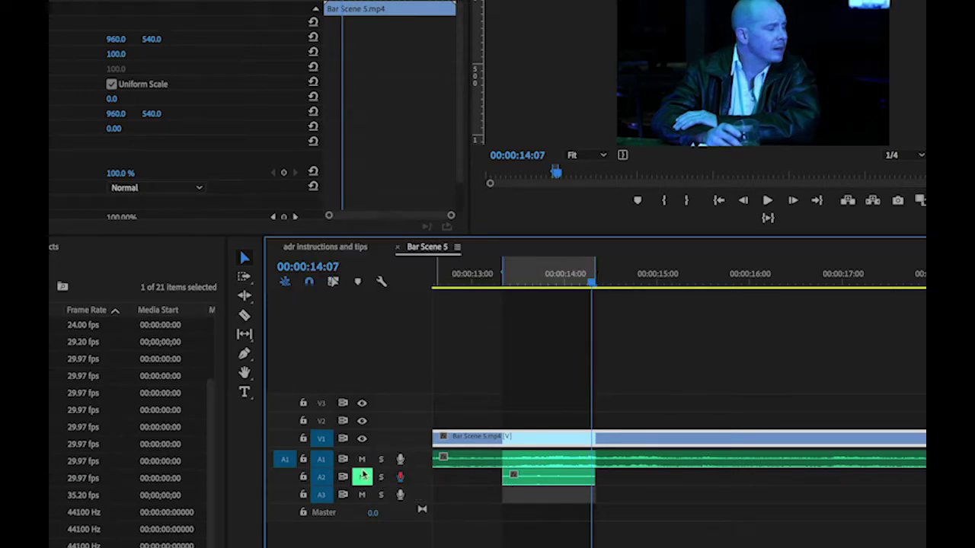
Unmute track A2 and delete its old voice-over clip.
{"action": "left_click", "coordinate": [363, 478]}
{"action": "left_click", "coordinate": [530, 475]}
{"action": "key", "text": "Delete"}
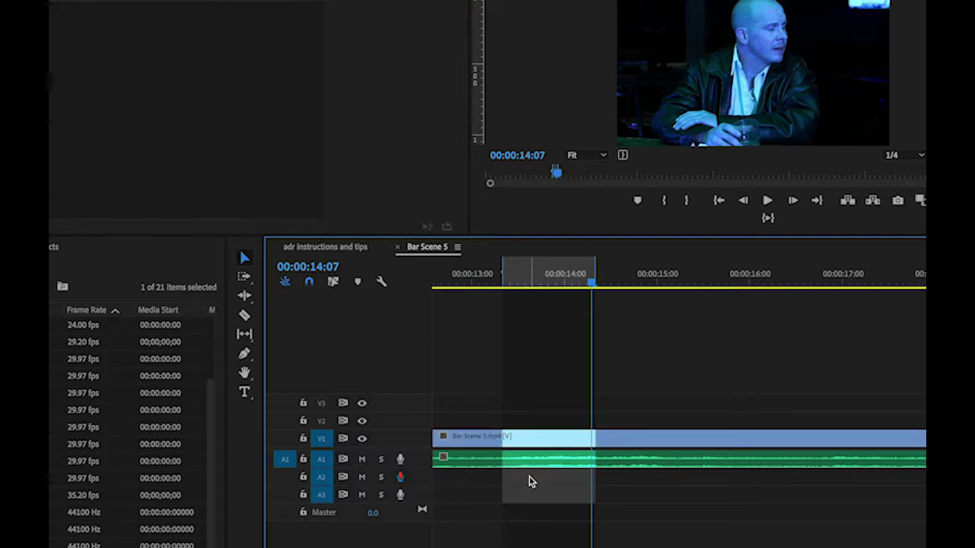
Record a fresh voice-over take on A2, solo the track and play it from 13:09.
{"action": "left_click", "coordinate": [400, 478]}
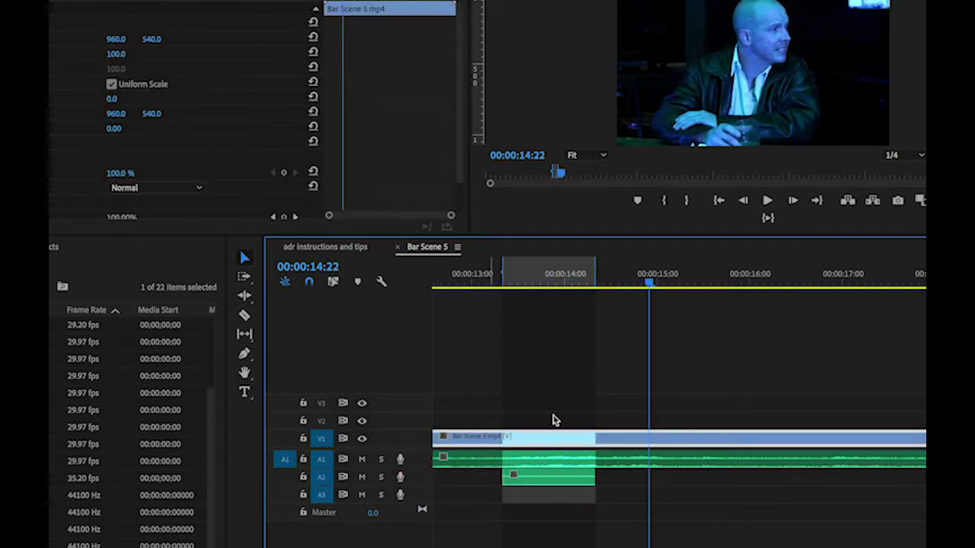
{"action": "left_click", "coordinate": [380, 476]}
{"action": "left_click", "coordinate": [507, 274]}
{"action": "key", "text": "space"}
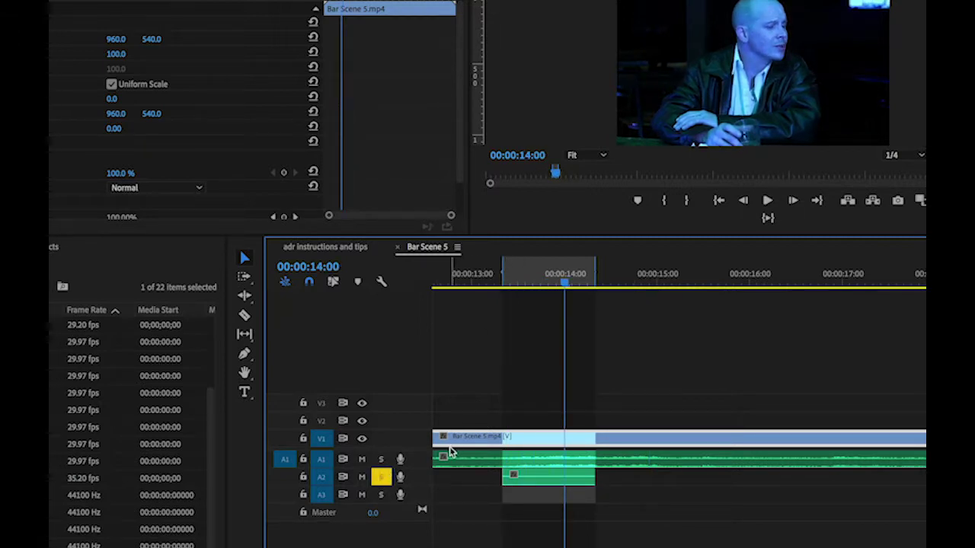
Review the new take repeatedly from around 13:08–13:09 with volume raised, parking the playhead at 13:09.
{"action": "key", "text": "XF86AudioRaiseVolume"}
{"action": "left_click", "coordinate": [508, 280]}
{"action": "key", "text": "space"}
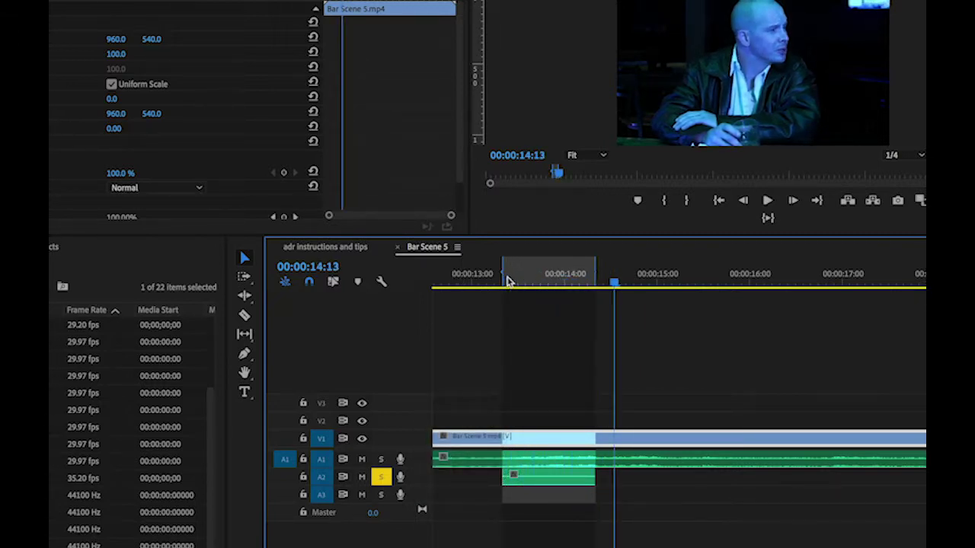
{"action": "key", "text": "space"}
{"action": "mouse_move", "coordinate": [511, 278]}
{"action": "left_mouse_down"}
{"action": "mouse_move", "coordinate": [490, 277]}
{"action": "mouse_move", "coordinate": [498, 277]}
{"action": "left_mouse_up"}
{"action": "key", "text": "space"}
{"action": "key", "text": "space"}
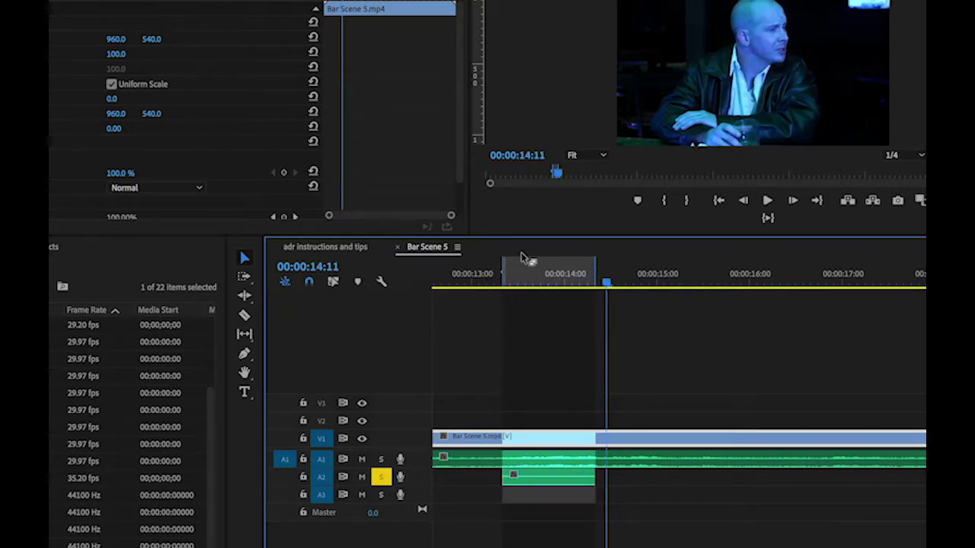
{"action": "left_click", "coordinate": [522, 279]}
{"action": "left_click", "coordinate": [507, 278]}
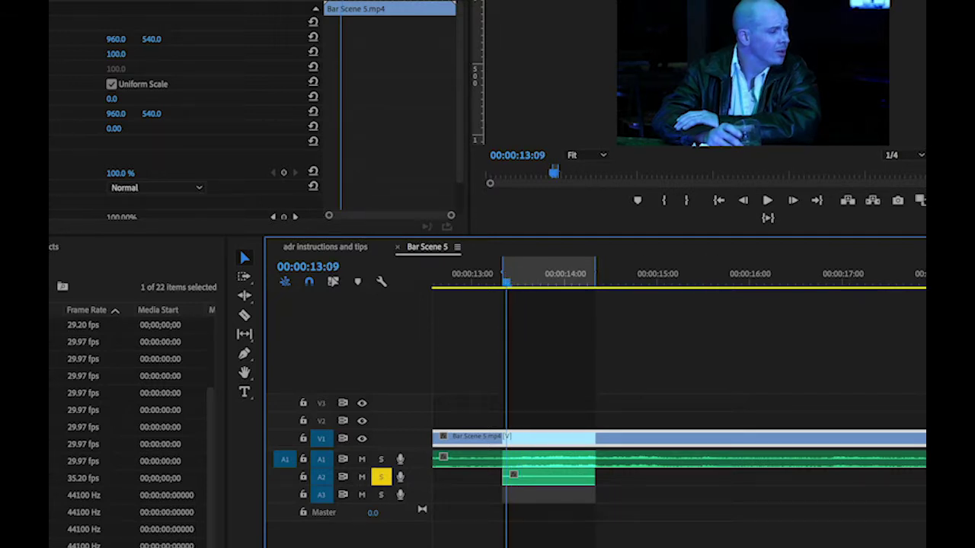
Make audio tracks A1 and A2 taller, then select and play back the new A2 voice-over clip.
{"action": "key", "text": "alt+equal"}
{"action": "key", "text": "alt+equal"}
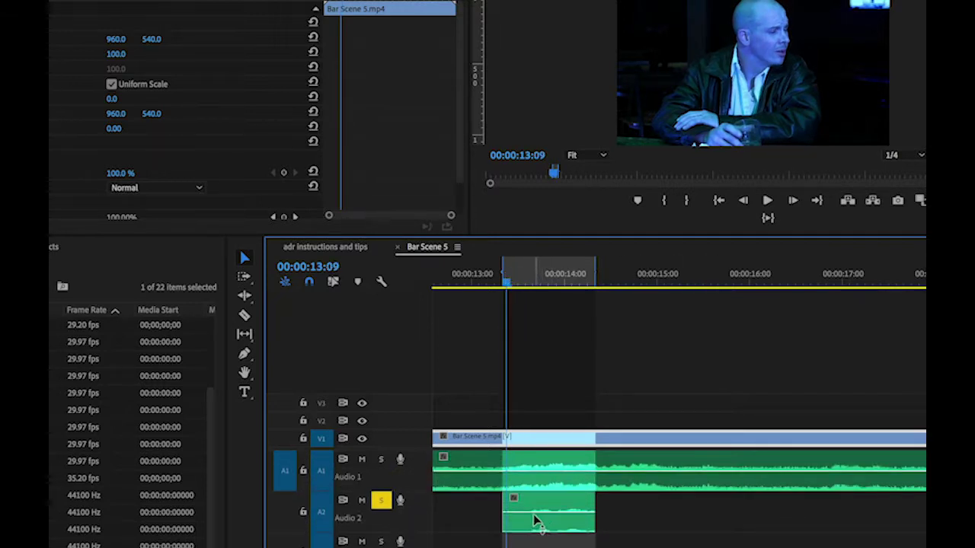
{"action": "left_click", "coordinate": [515, 504]}
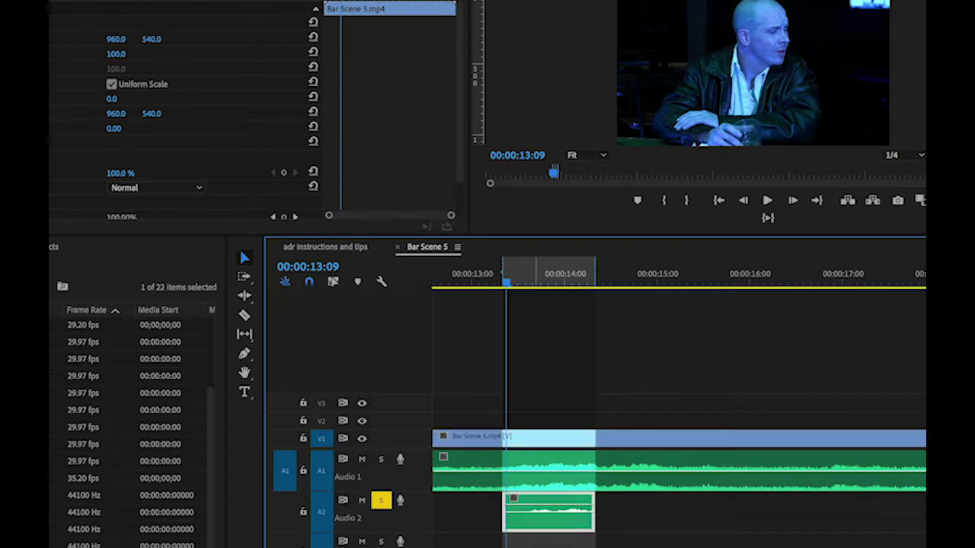
{"action": "key", "text": "space"}
{"action": "left_click", "coordinate": [524, 333]}
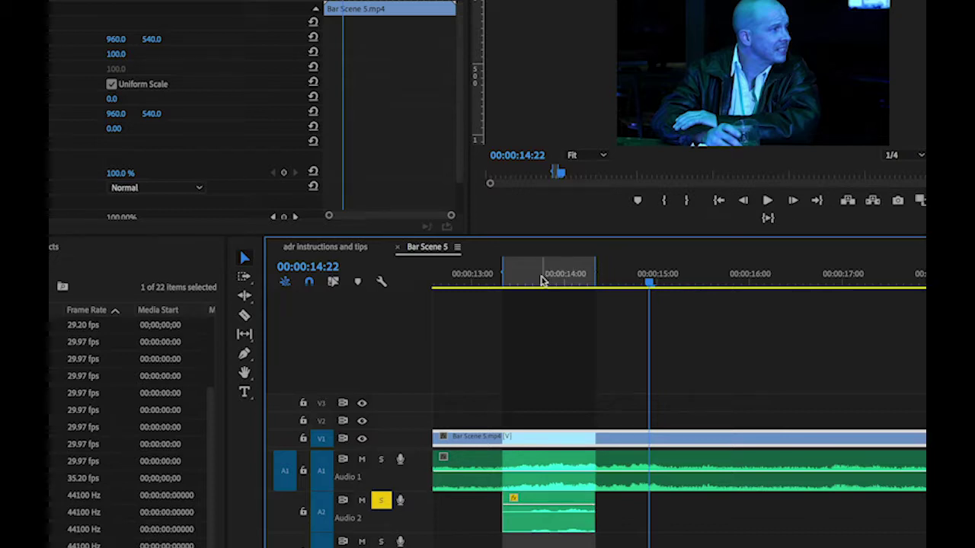
Play from about 13:07, unsolo Audio 2, then play the range with all audio and stop.
{"action": "left_click_drag", "start_coordinate": [541, 279], "coordinate": [499, 280]}
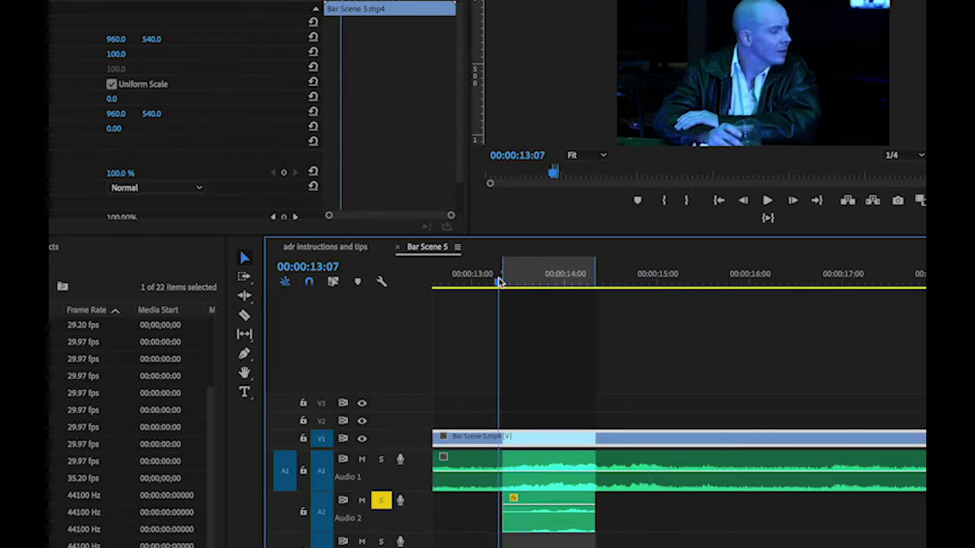
{"action": "key", "text": "space"}
{"action": "key", "text": "space"}
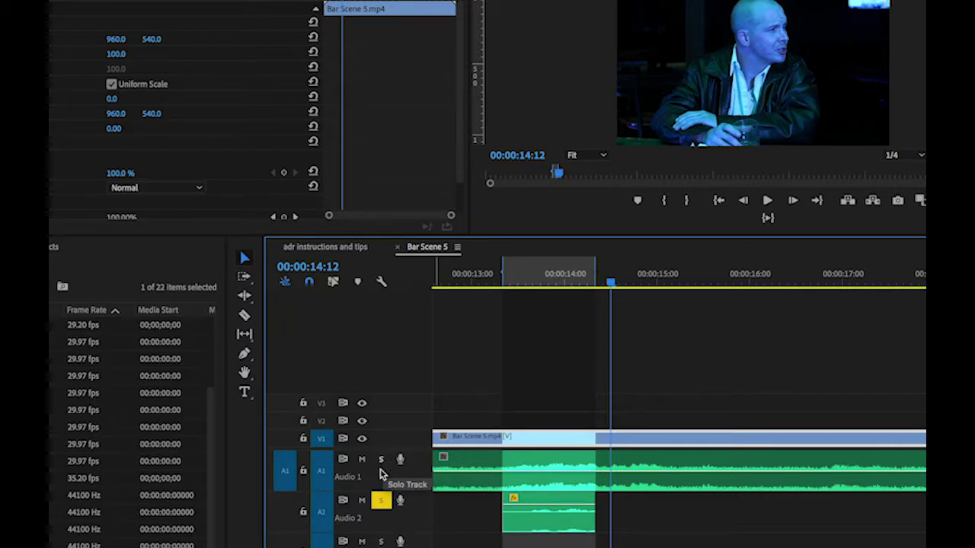
{"action": "left_click", "coordinate": [382, 501]}
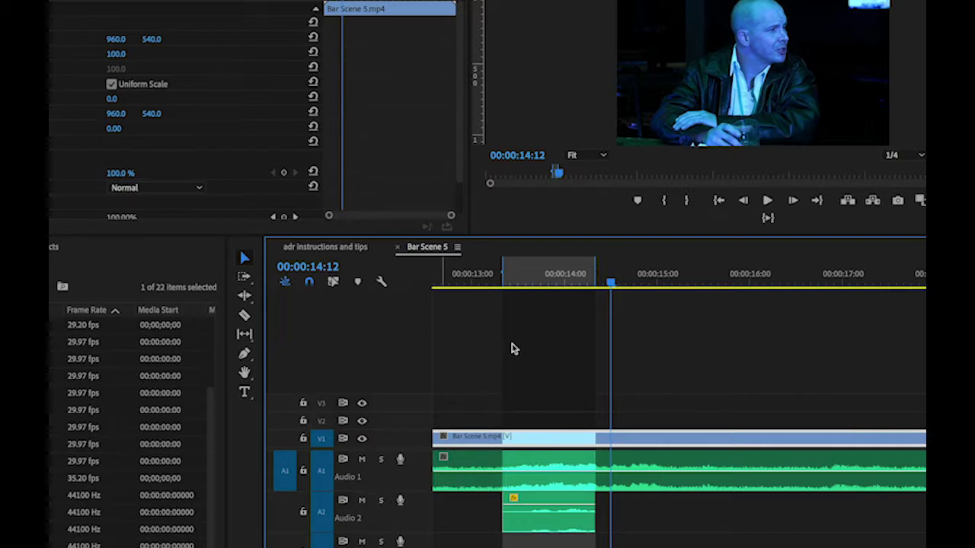
{"action": "key", "text": "ctrl+shift+space"}
{"action": "key", "text": "space"}
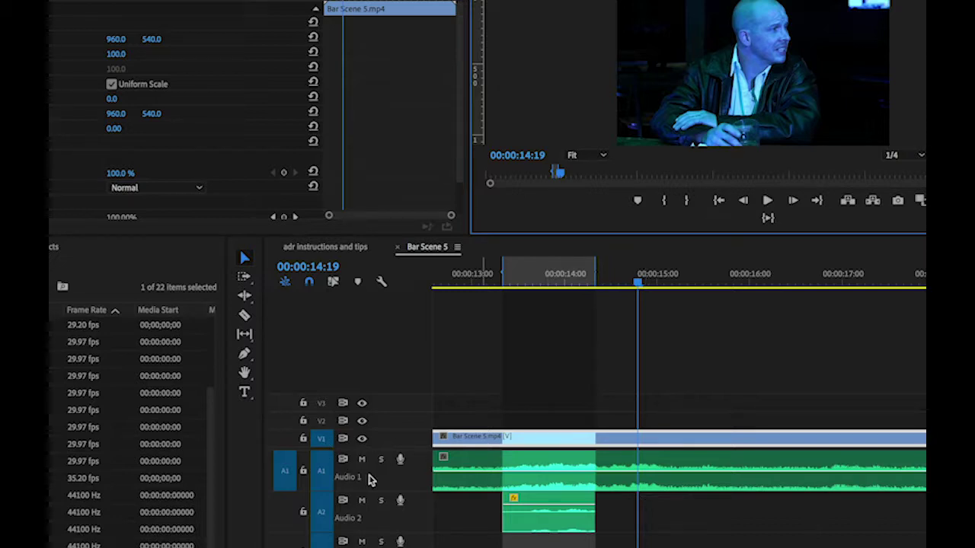
Re-enable solo on the Audio 2 track header.
{"action": "left_click", "coordinate": [382, 504]}
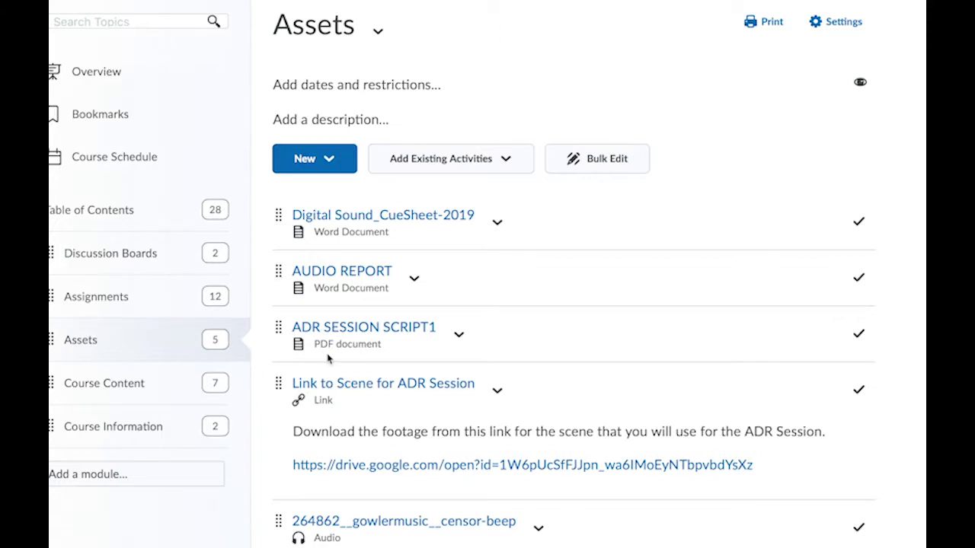
Scroll to the top of the Brightspace Assets module listing the ADR script and scene link.
{"action": "scroll", "coordinate": [327, 361], "scroll_direction": "up", "scroll_amount": 2}
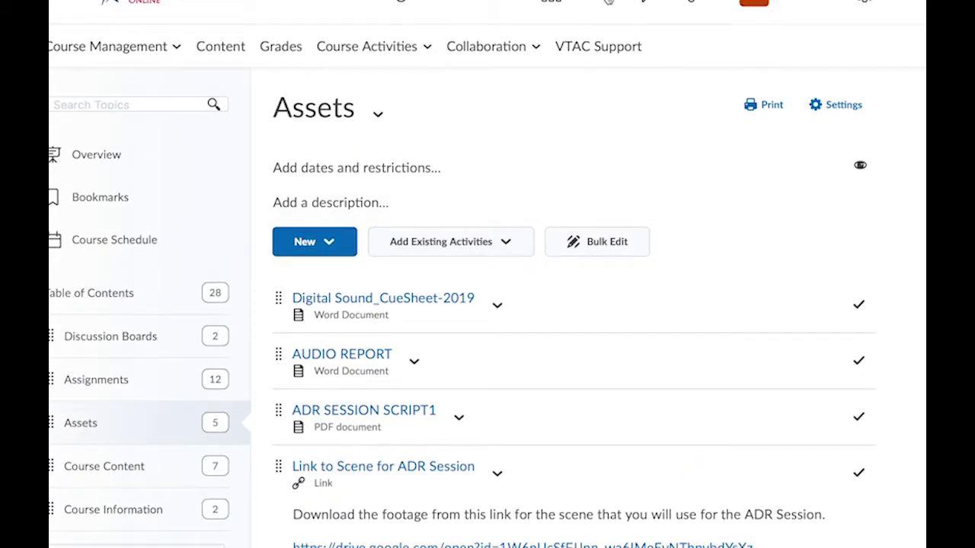